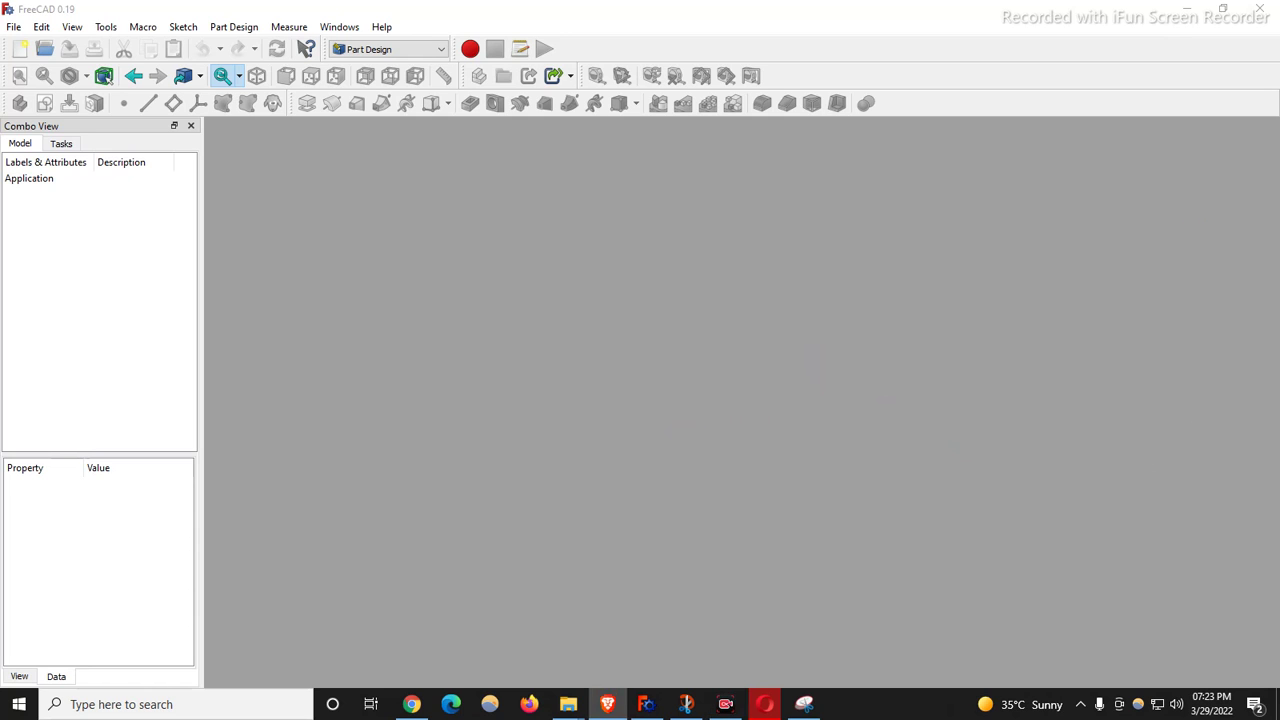
- Bring up the FreeCAD Workbenches wiki page and highlight its definition of a workbench
left_click(607, 704)
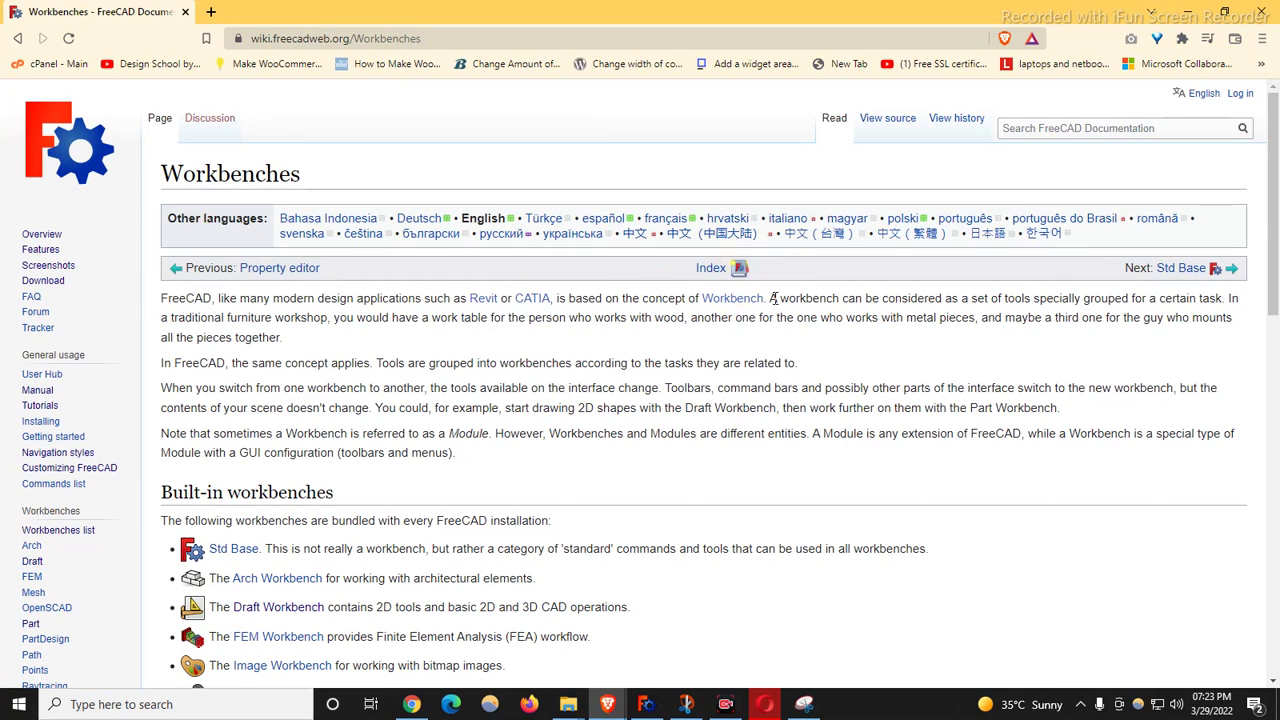
left_click_drag(773, 298, 1218, 311)
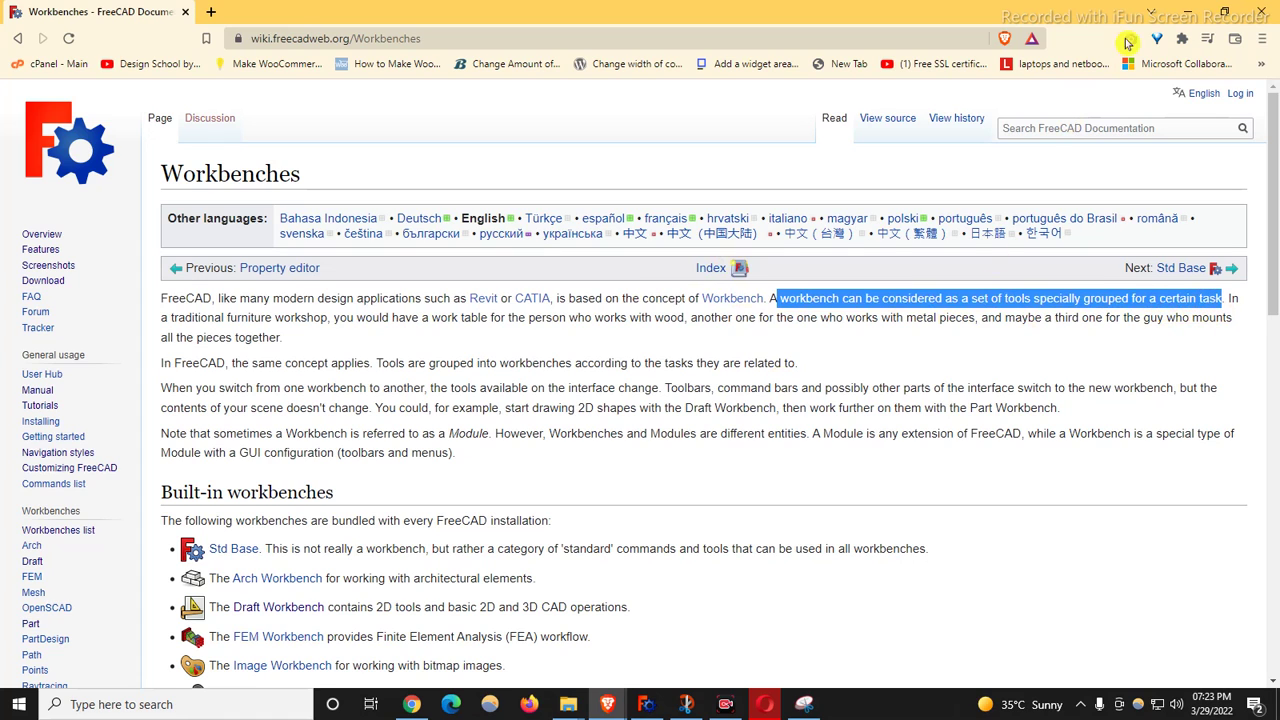
- Back in FreeCAD, browse the workbench dropdown and close it without leaving Part Design
left_click(1189, 12)
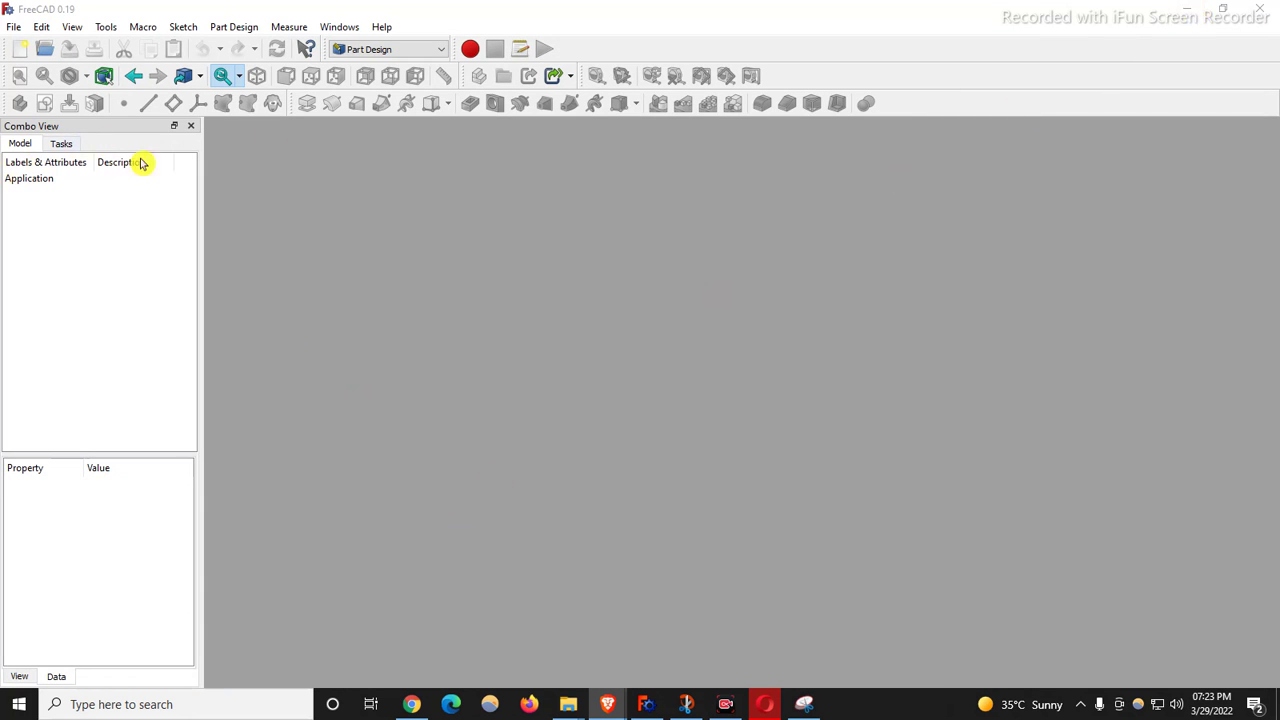
left_click(409, 52)
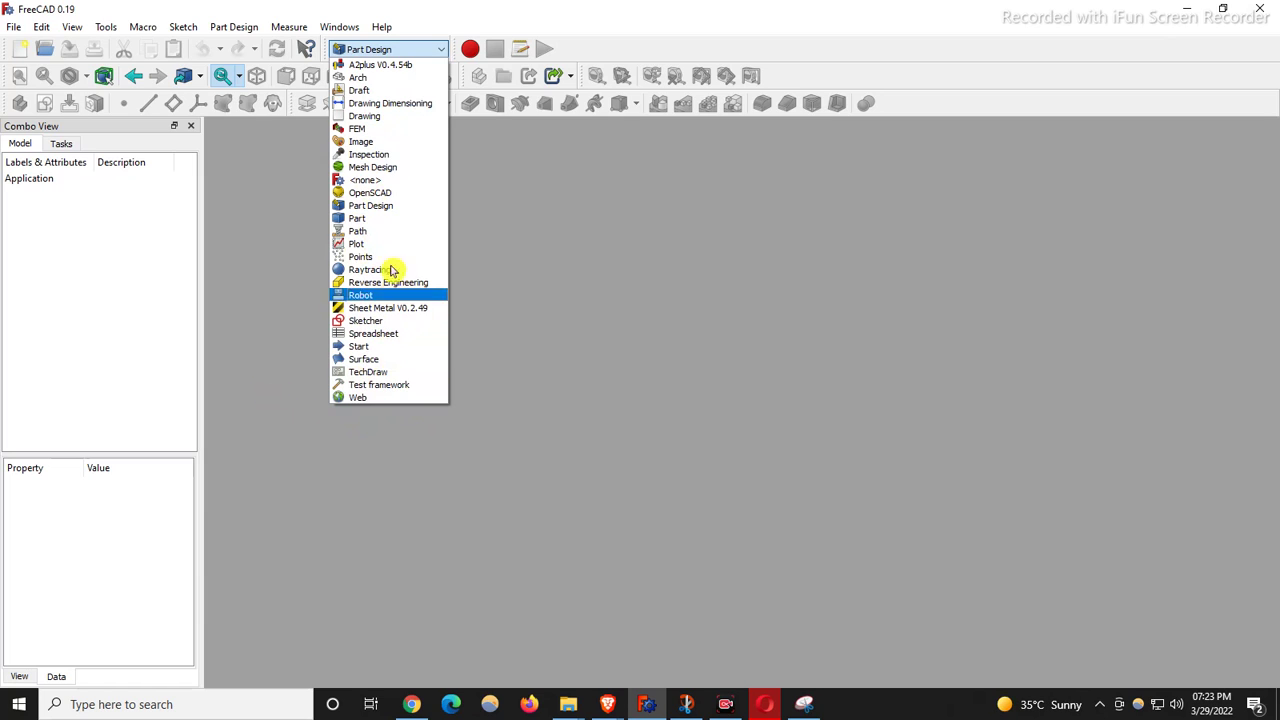
left_click(776, 478)
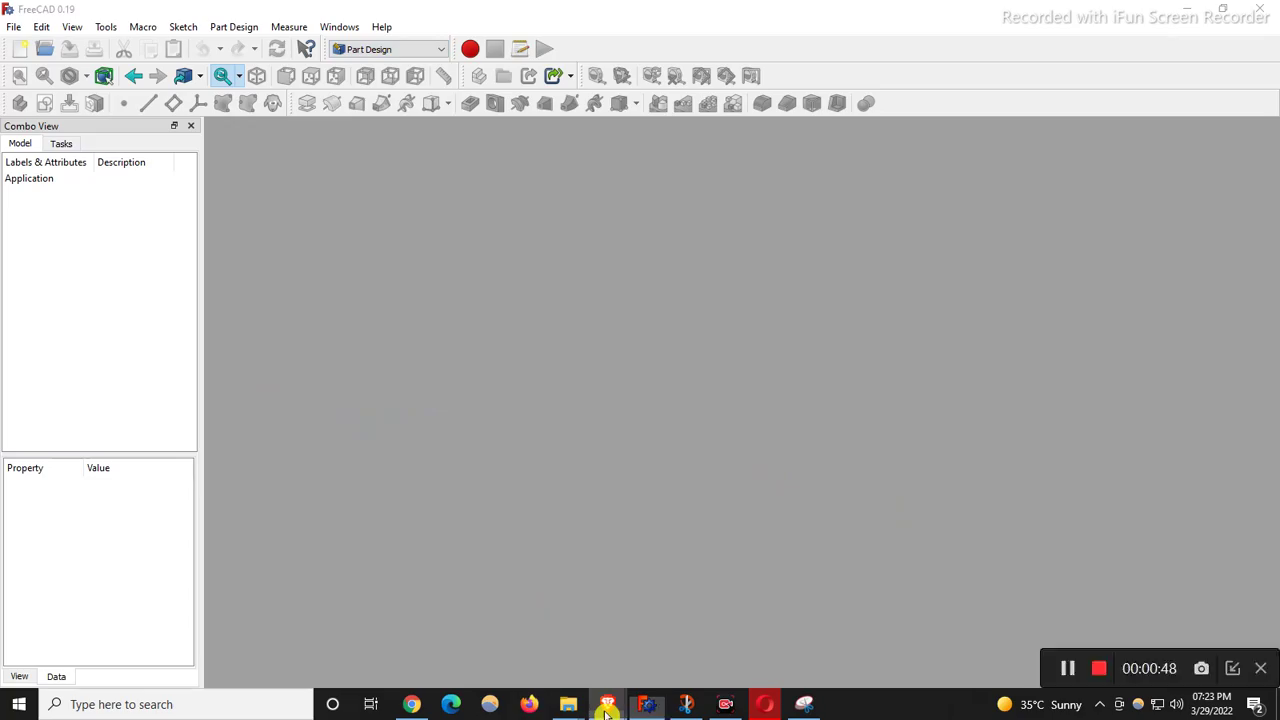
mouse_move(606, 712)
left_click(634, 650)
scroll(440, 370, "down", 2)
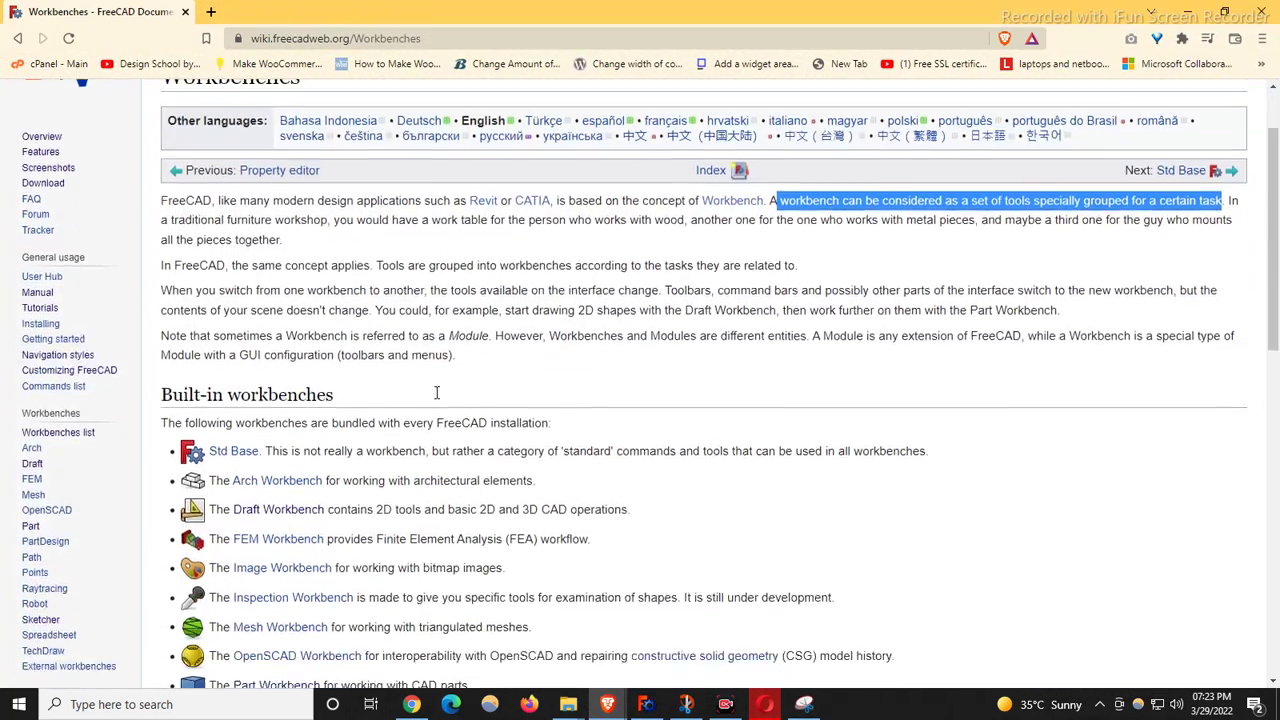
scroll(436, 393, "down", 3)
scroll(312, 198, "down", 4)
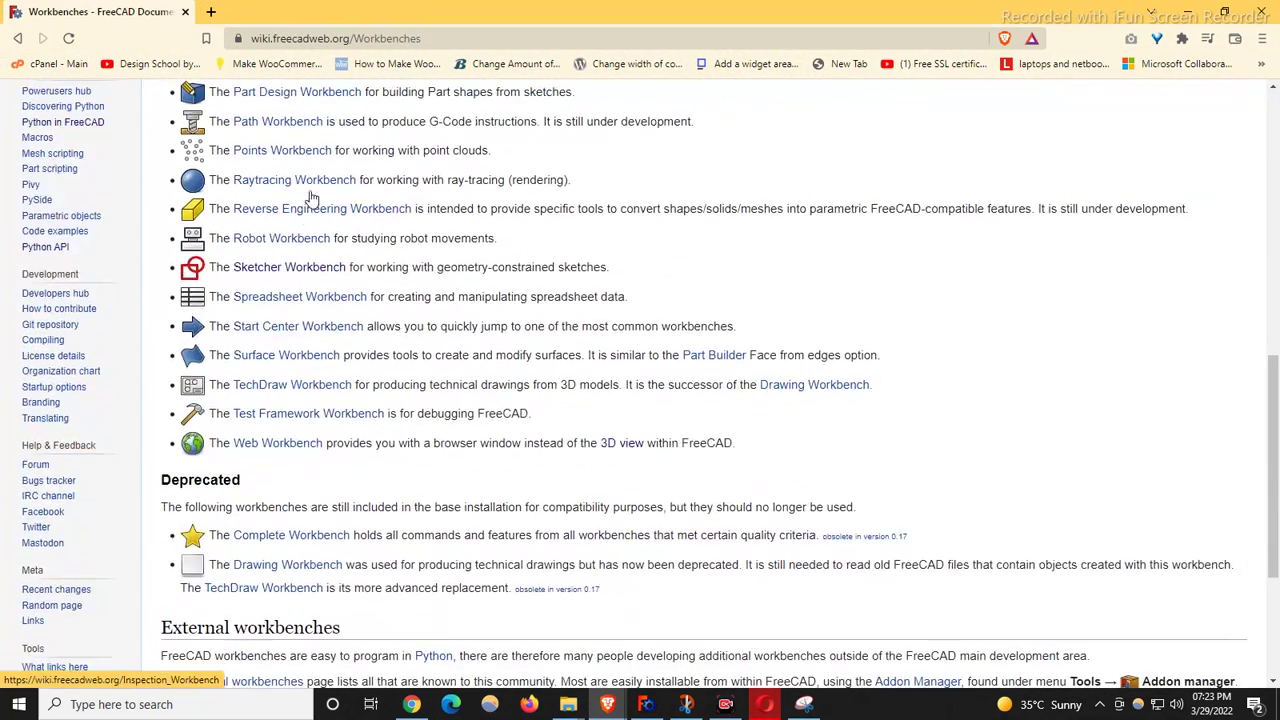
scroll(312, 198, "up", 3)
scroll(306, 326, "up", 4)
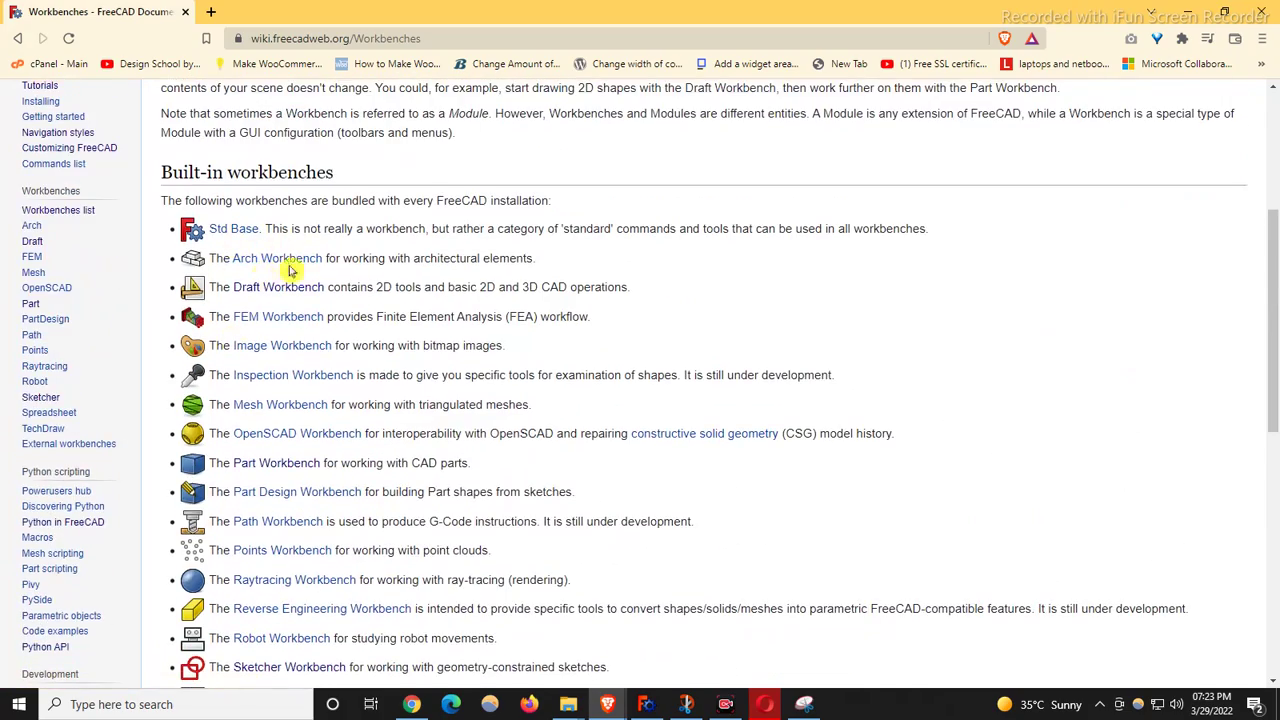
scroll(350, 425, "up", 3)
scroll(352, 415, "up", 2)
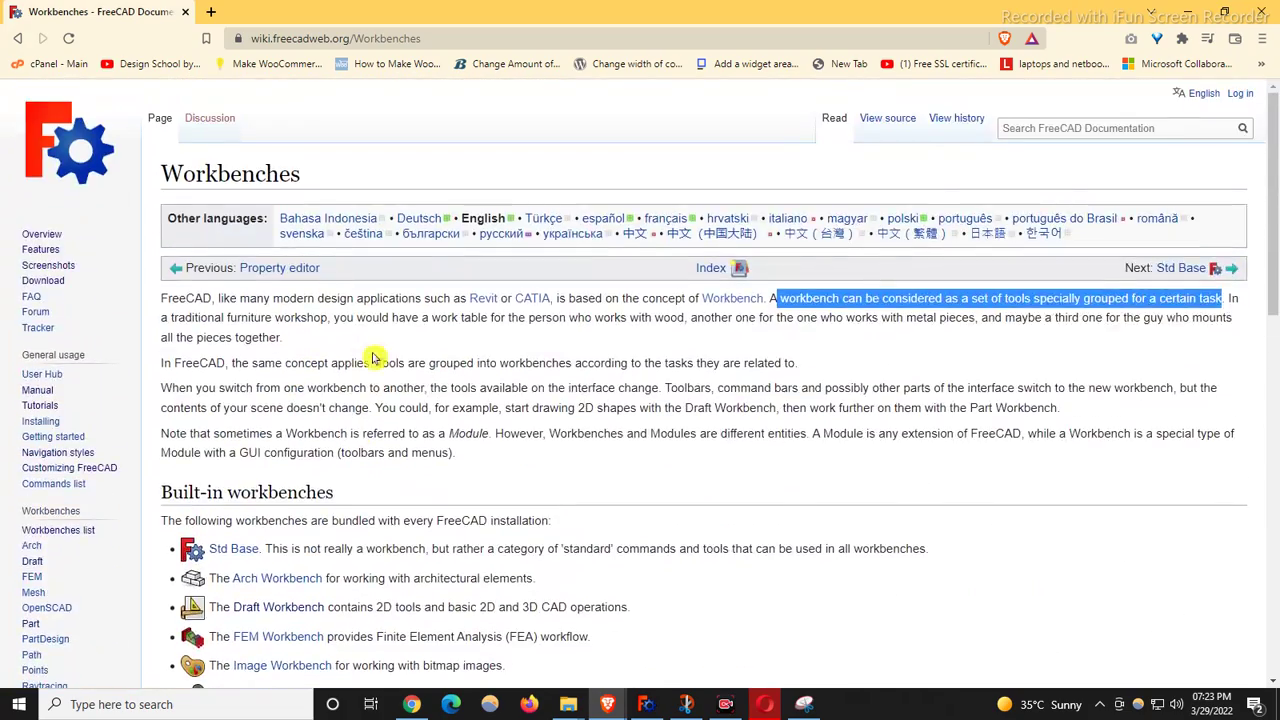
scroll(375, 380, "down", 8)
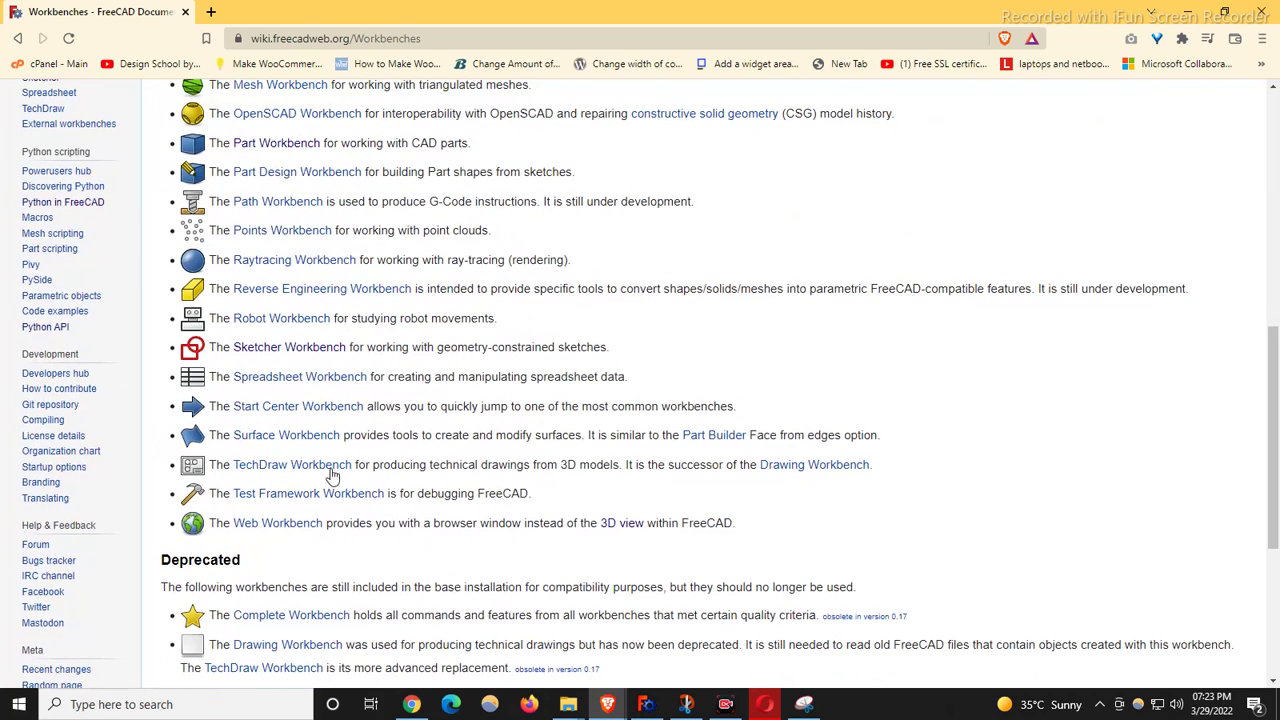
left_click(1187, 12)
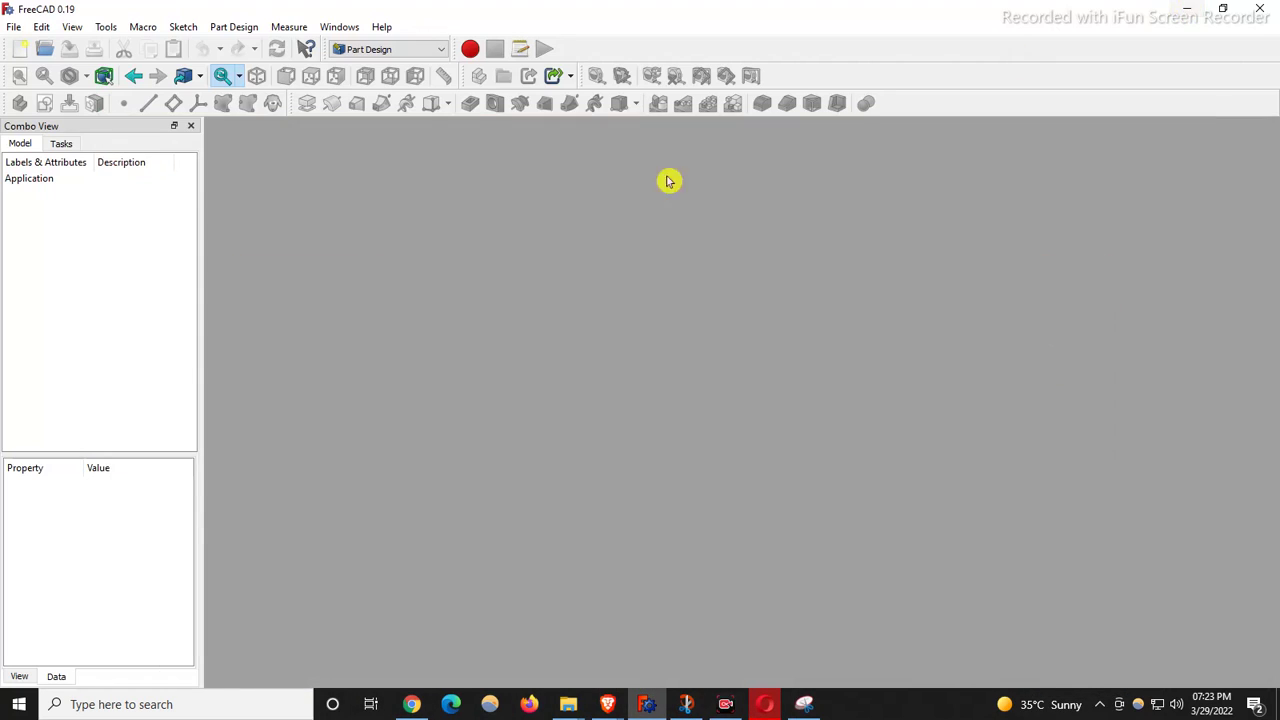
- Open the toolbar's workbench selector dropdown while Part Design stays active
left_click(395, 52)
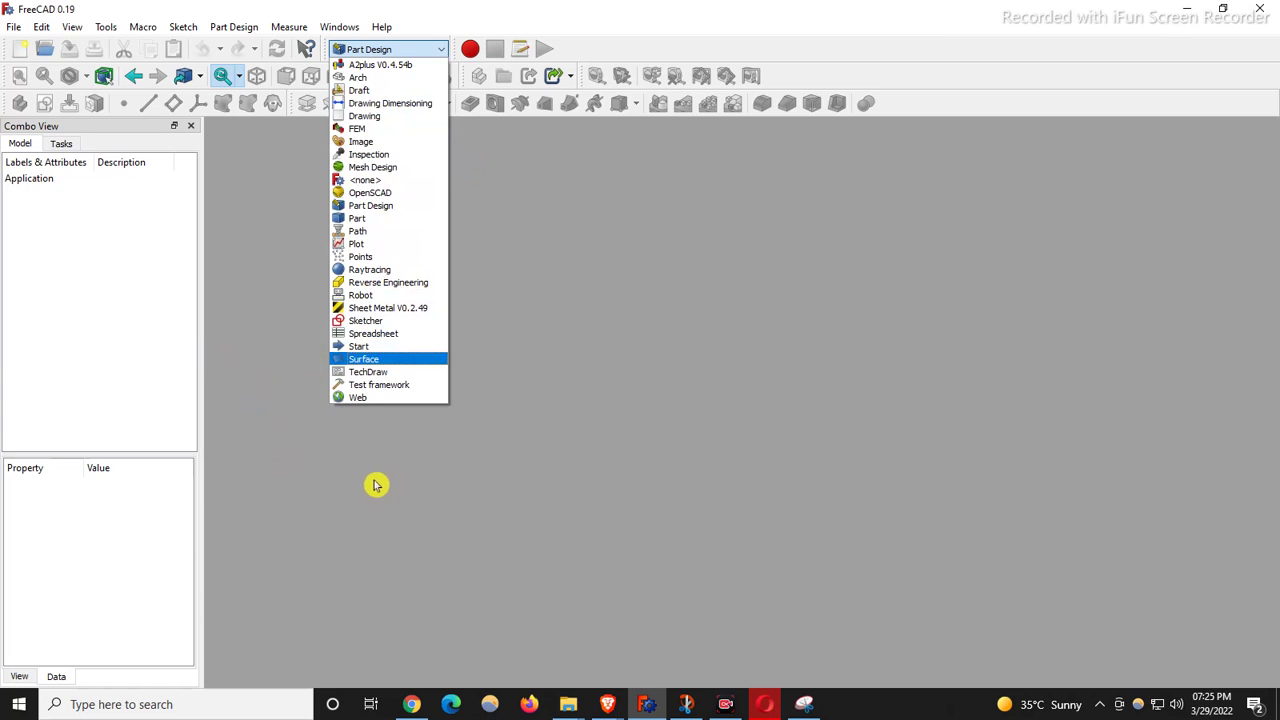
- In Edit > Preferences > General, set Auto load module after start up to Arch and apply
left_click(340, 481)
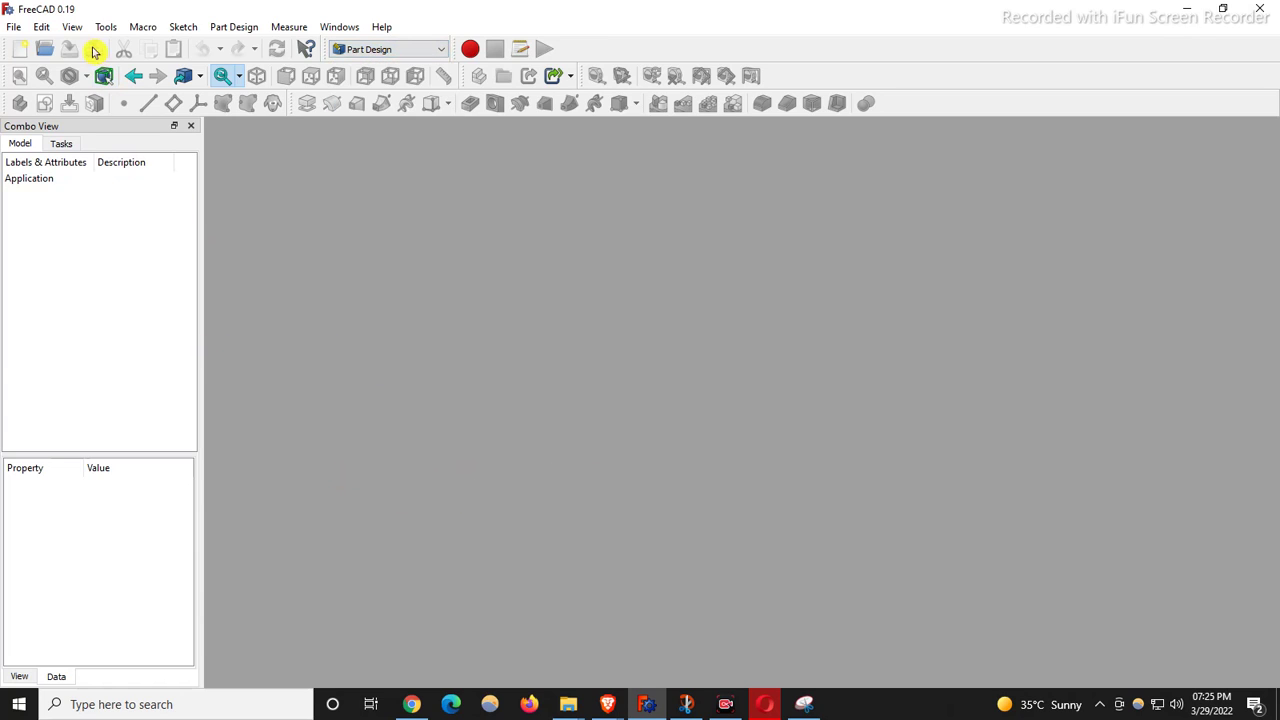
left_click(45, 27)
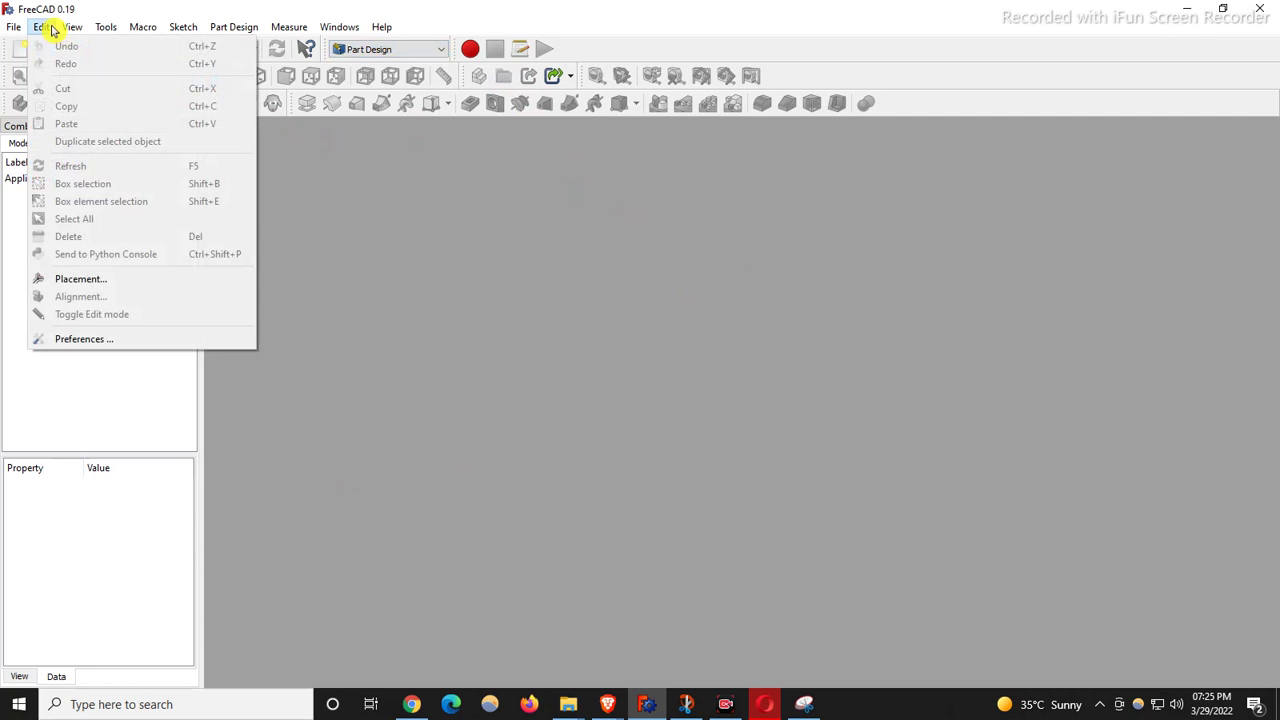
left_click(66, 343)
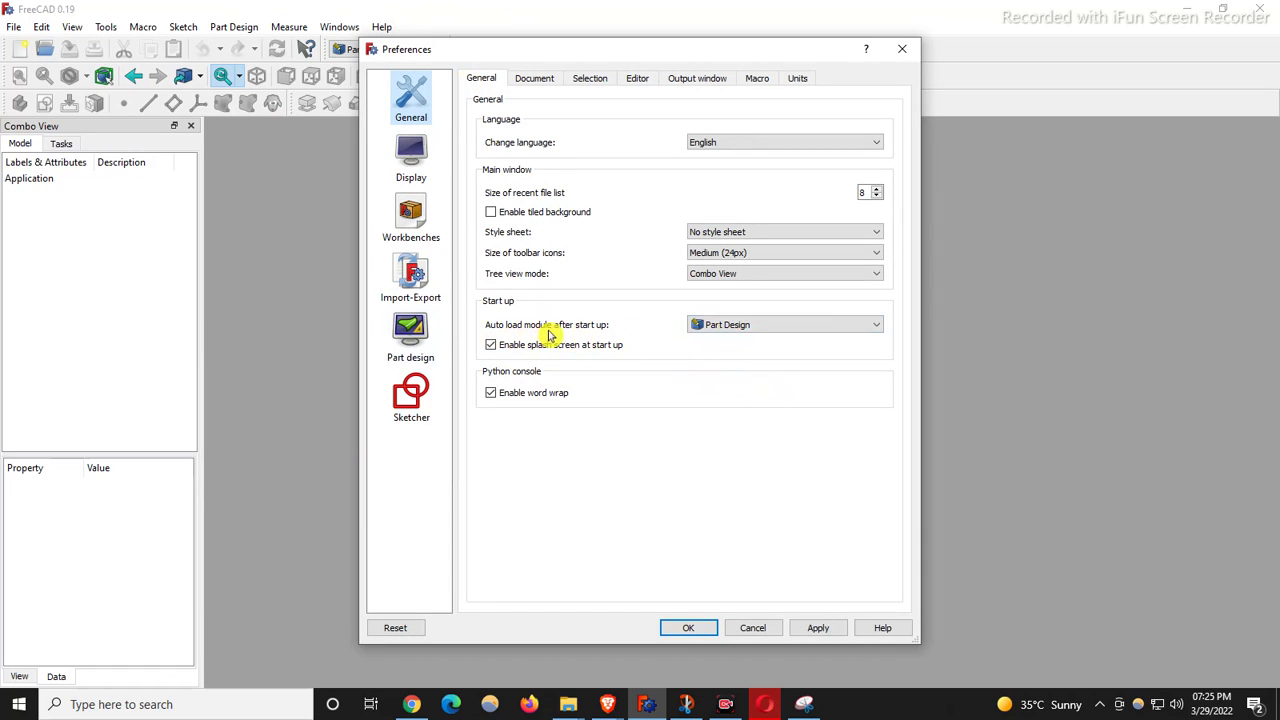
left_click(748, 328)
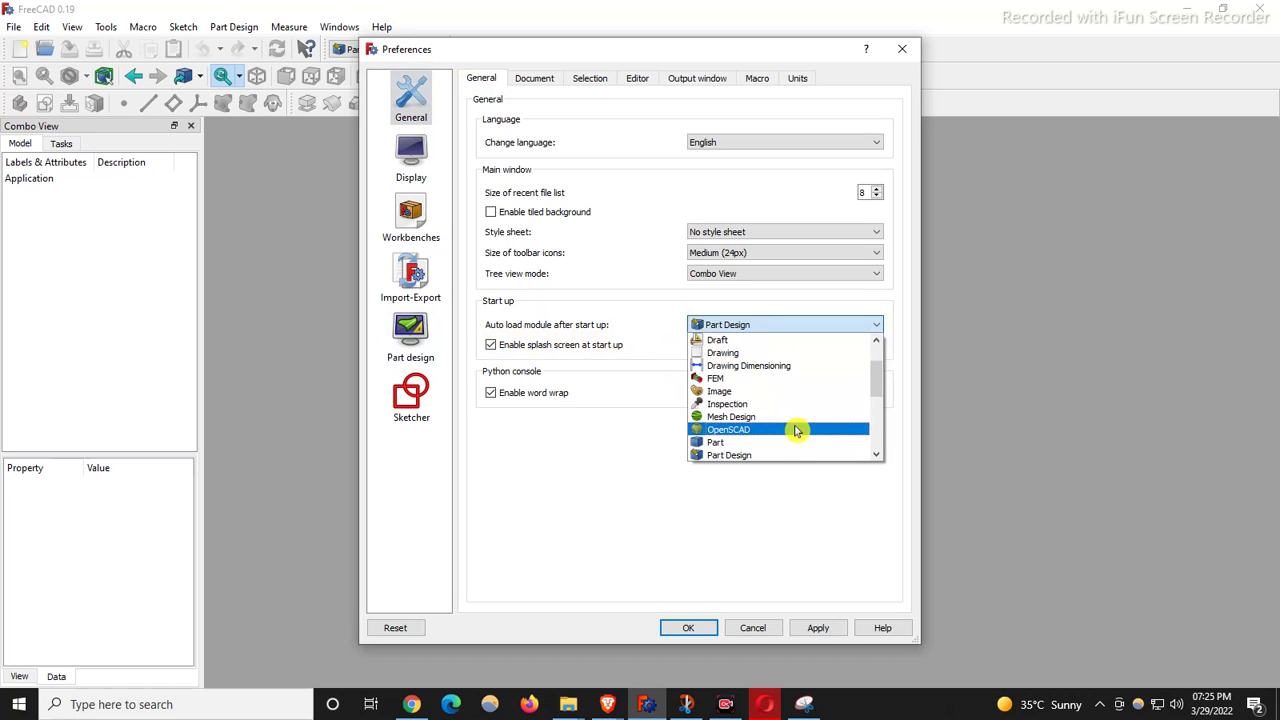
scroll(797, 430, "up", 2)
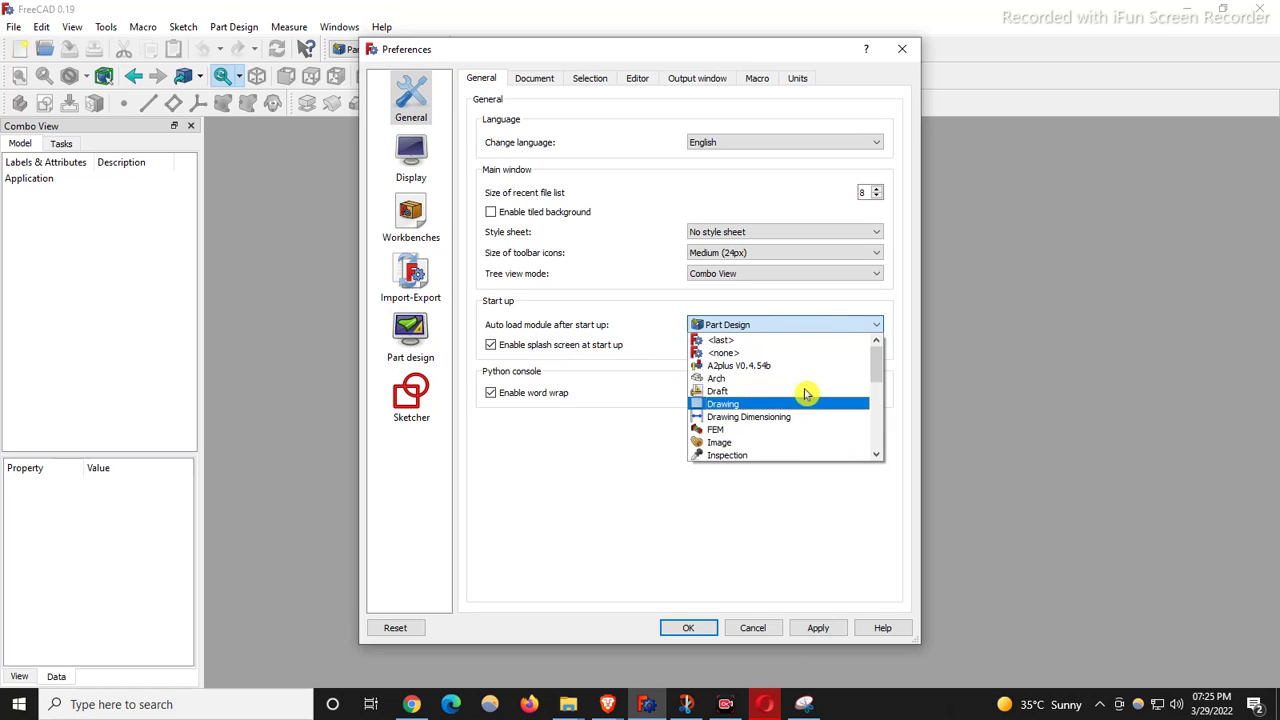
scroll(806, 392, "down", 2)
scroll(805, 392, "up", 1)
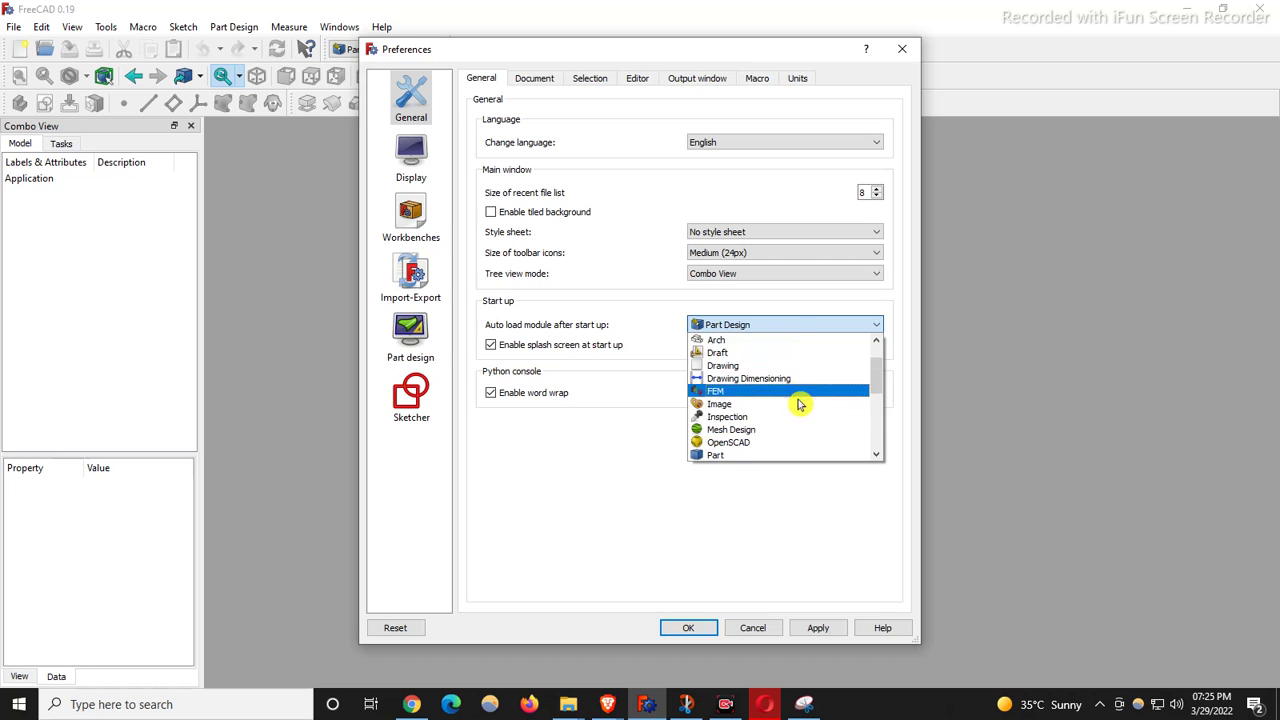
scroll(798, 423, "down", 2)
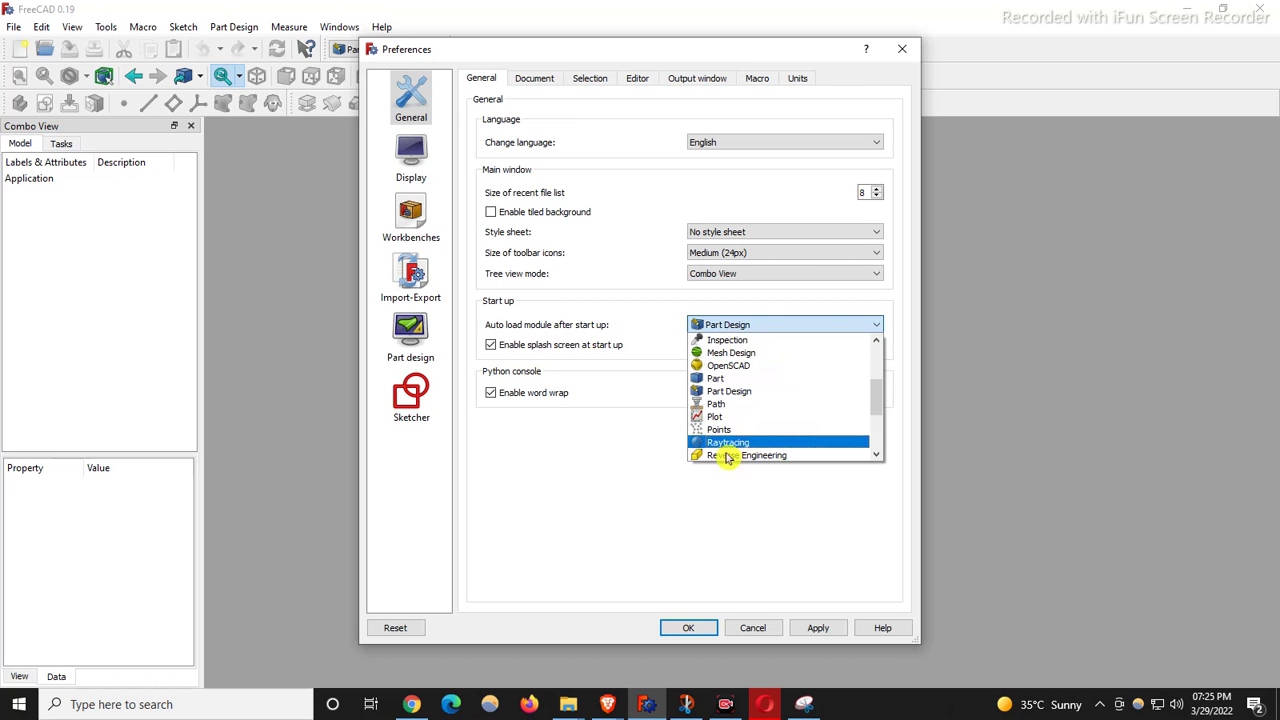
scroll(758, 452, "up", 2)
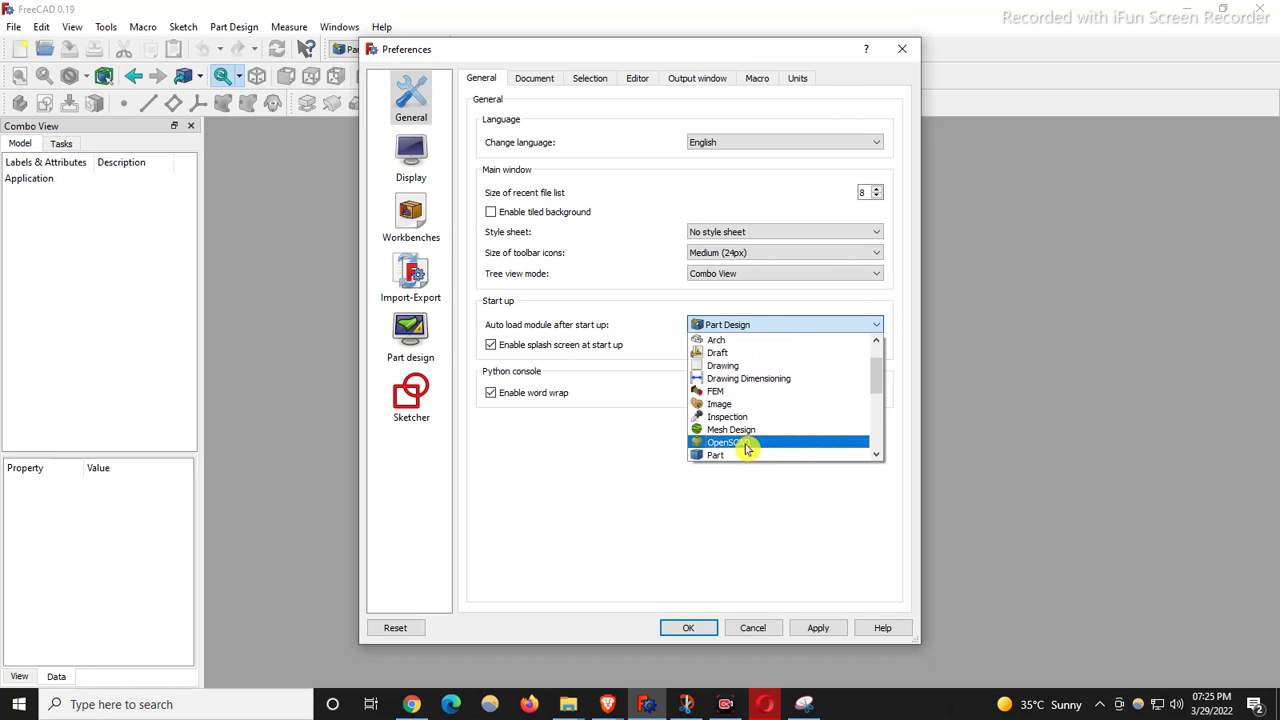
left_click(736, 340)
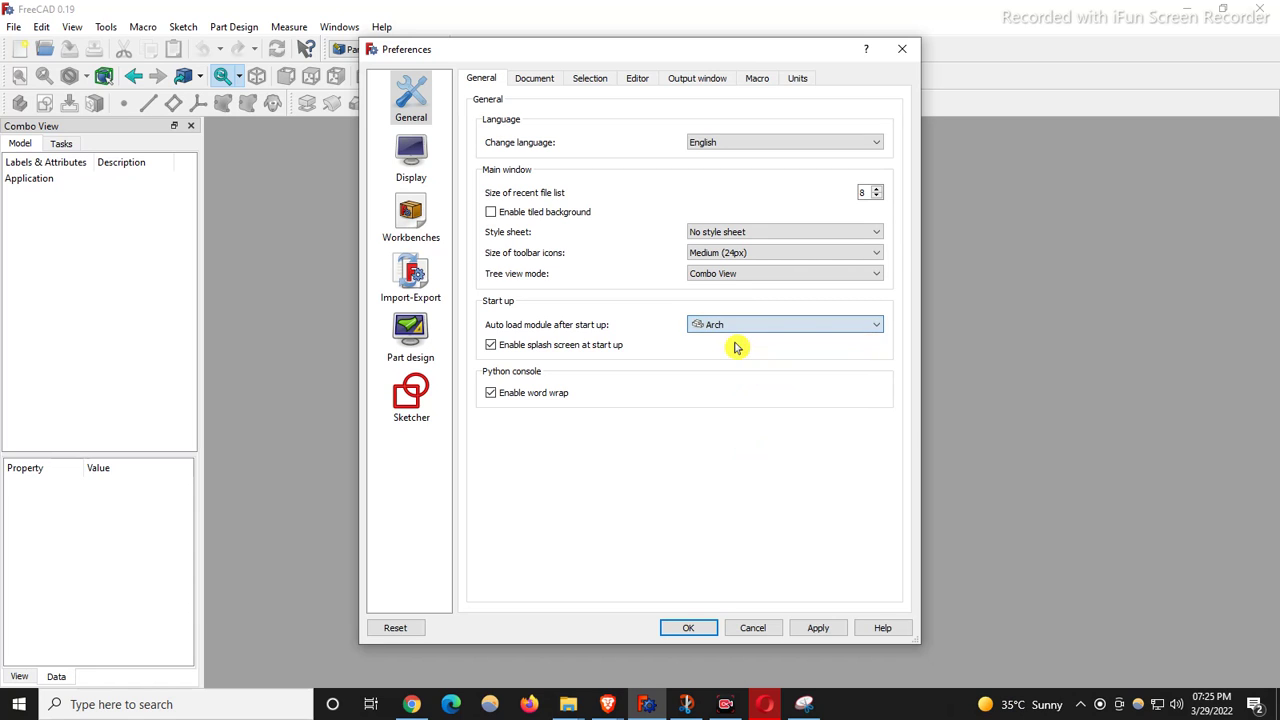
left_click(817, 630)
- Confirm Preferences with OK, then reopen them to verify Auto load module reads Arch and cancel
left_click(689, 627)
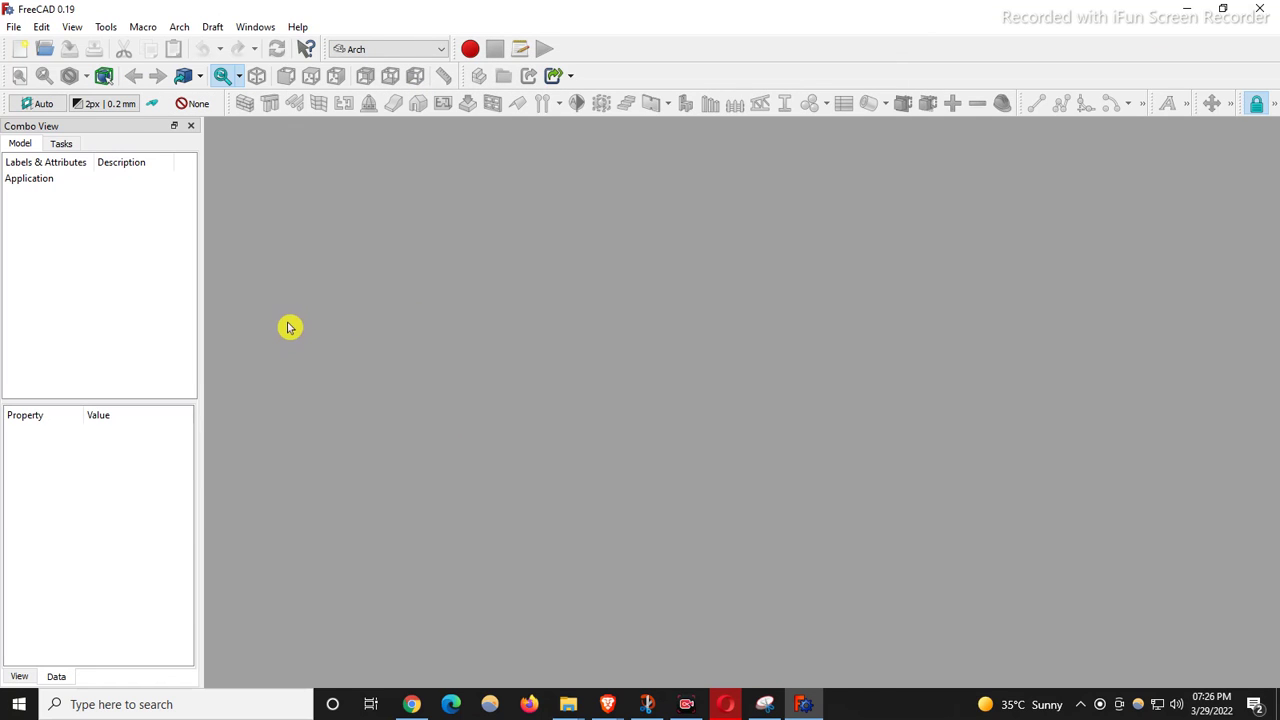
left_click(41, 26)
left_click(86, 338)
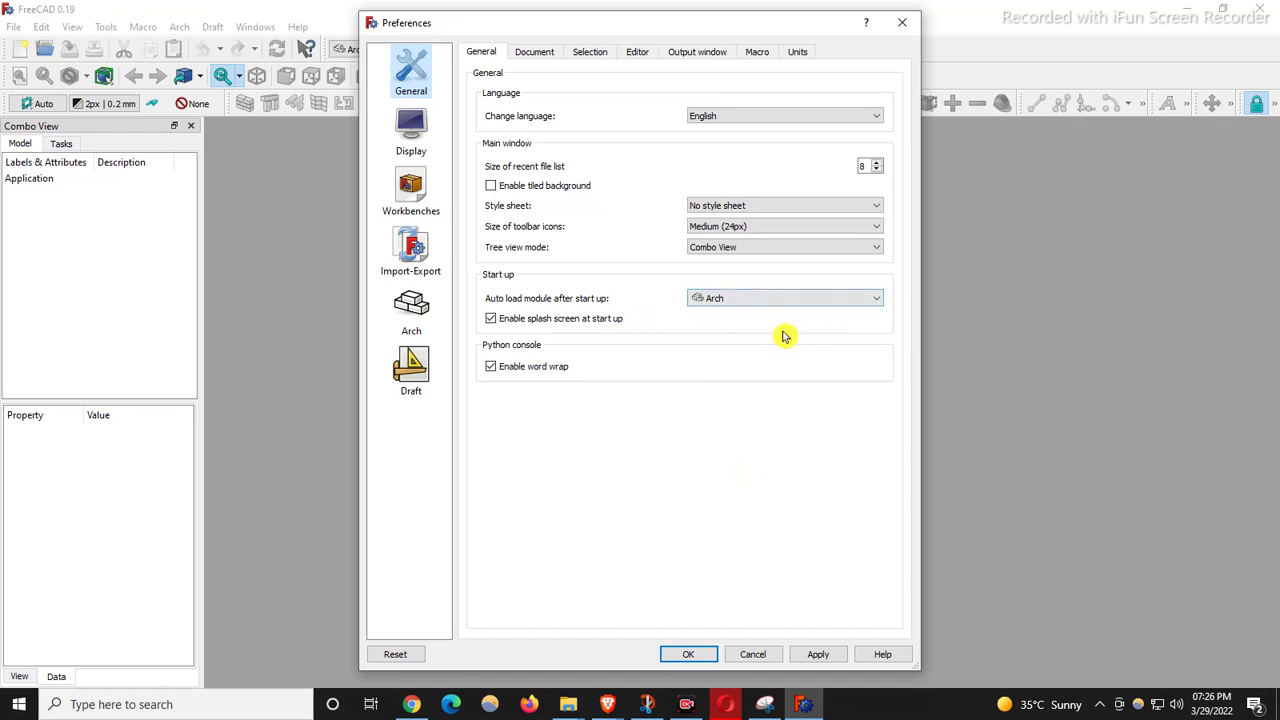
left_click(301, 489)
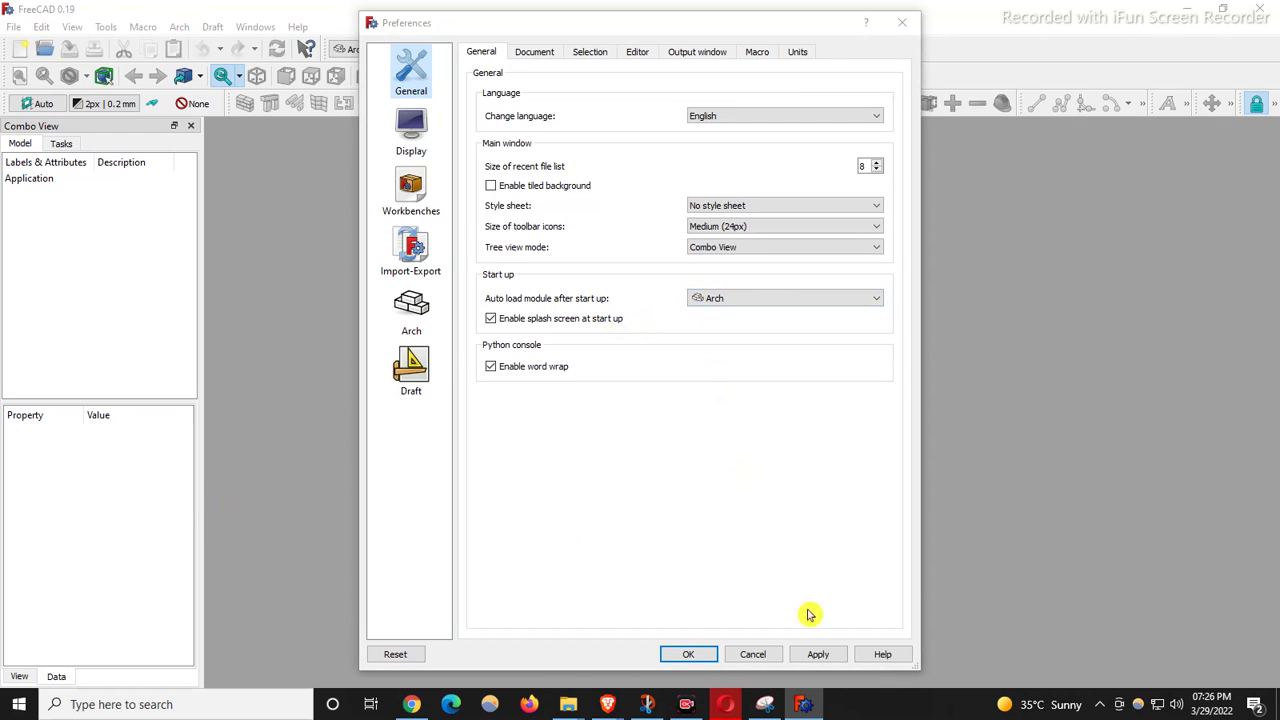
left_click(766, 654)
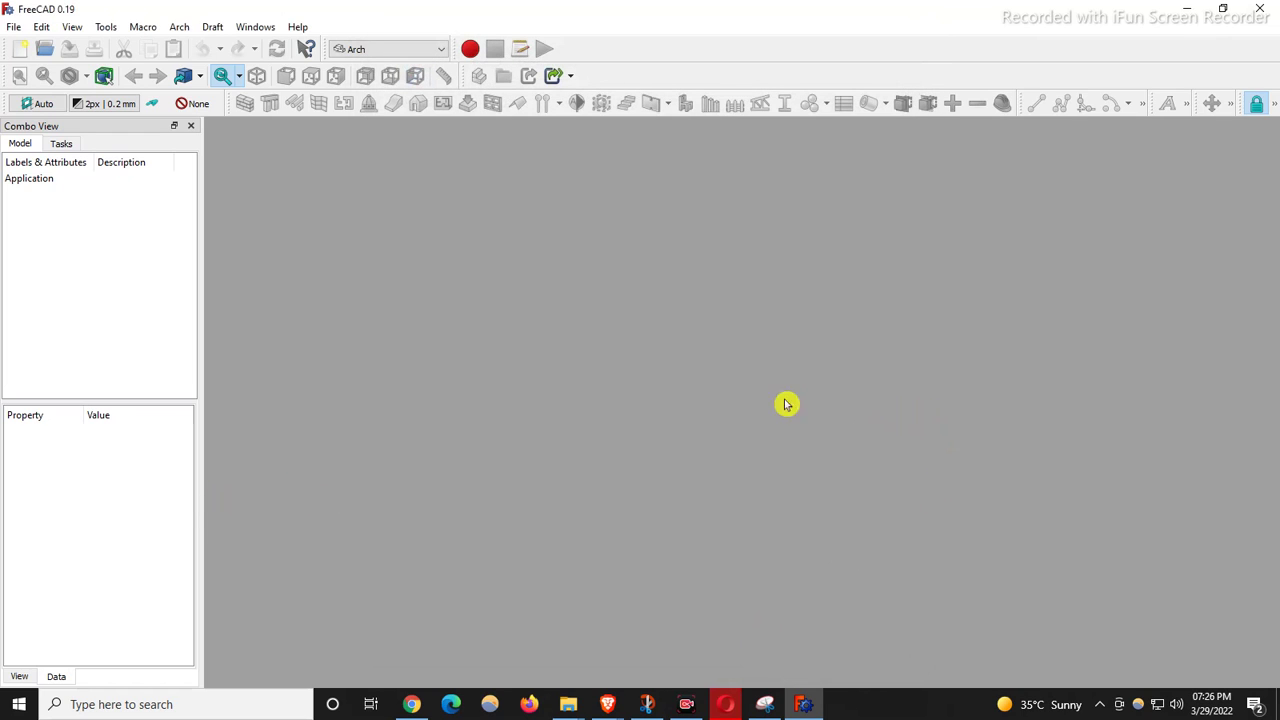